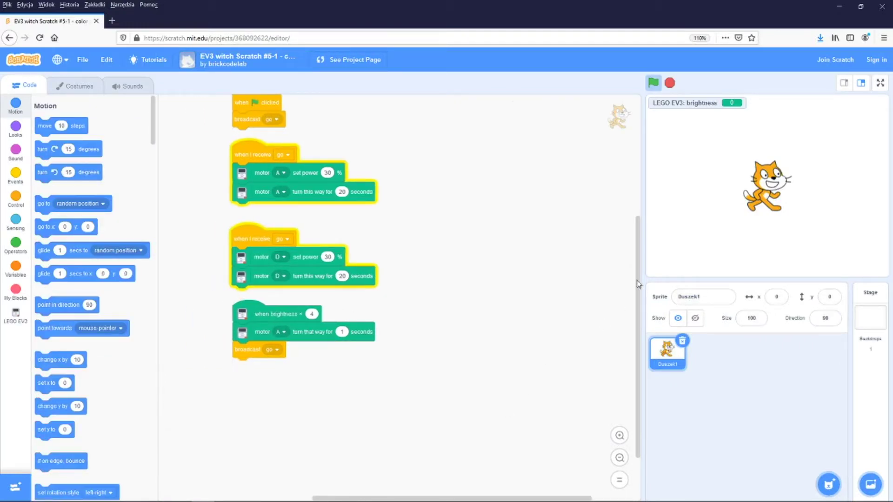
left_click_drag(637, 284, 646, 239)
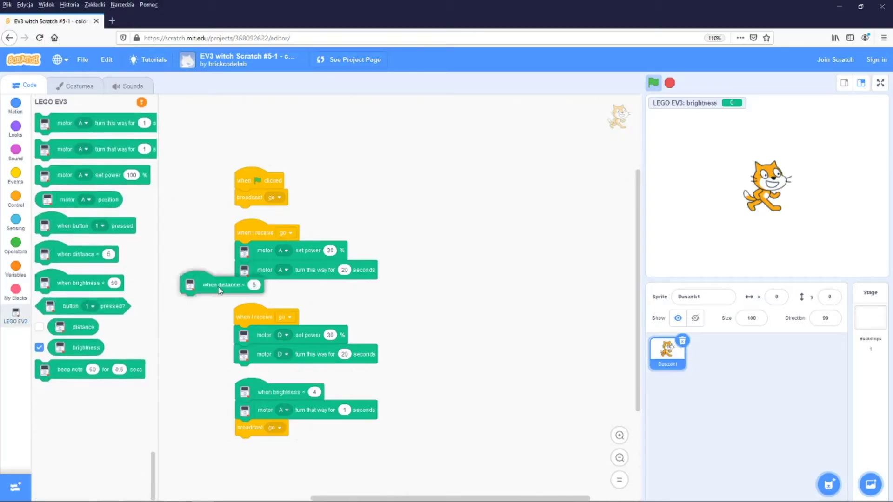
- Attach a 'broadcast go2' block, with new message go2, under the 'when distance < 5' trigger
left_click(20, 179)
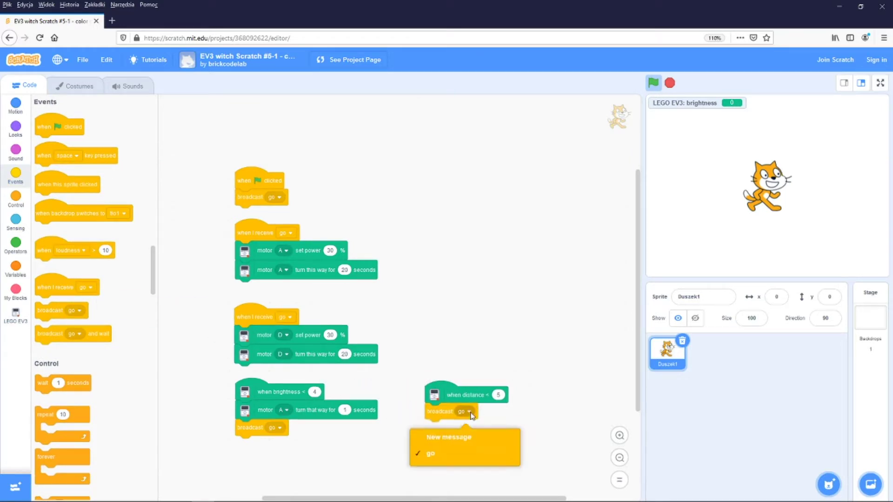
left_click(460, 436)
type("go2")
key("Return")
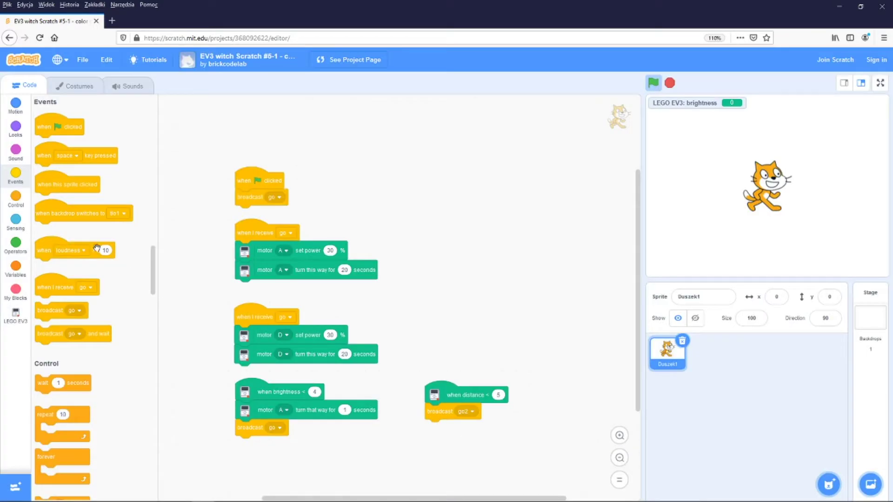